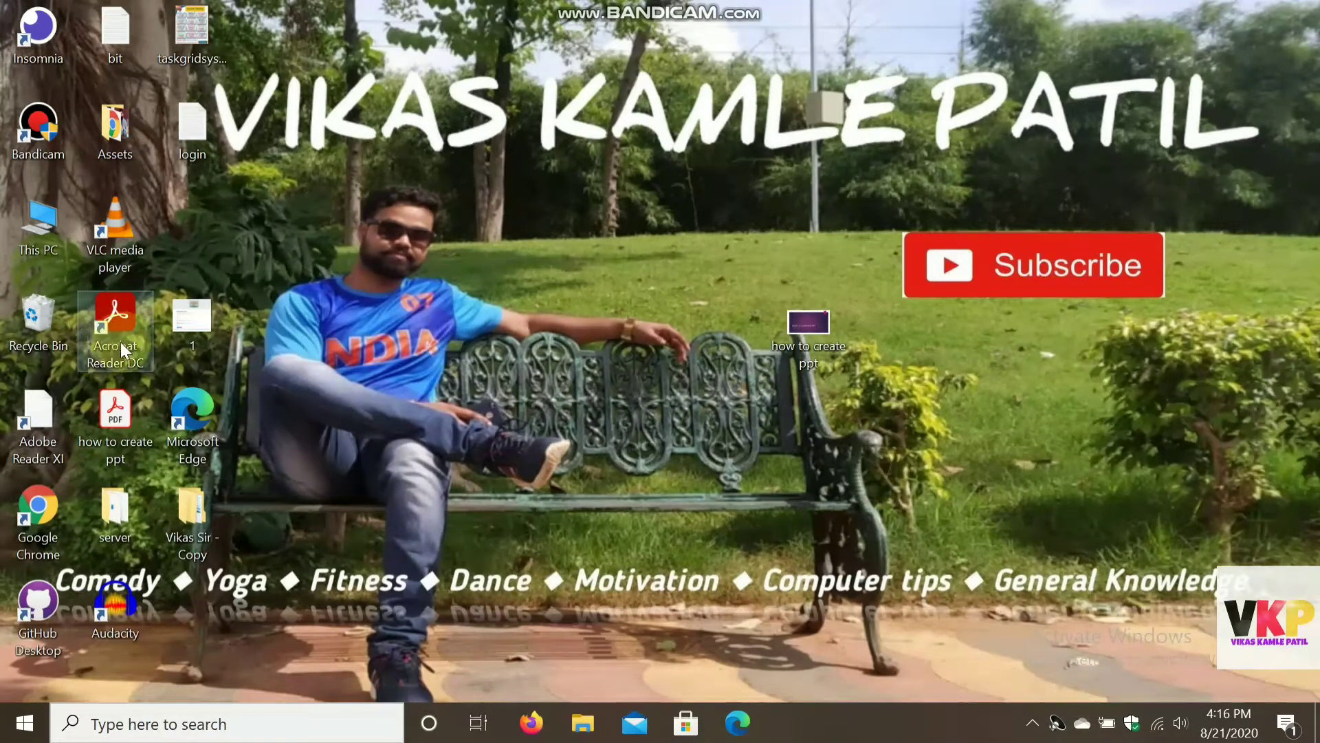
- Bring up Windows search from the taskbar's 'Type here to search' box
left_click(416, 509)
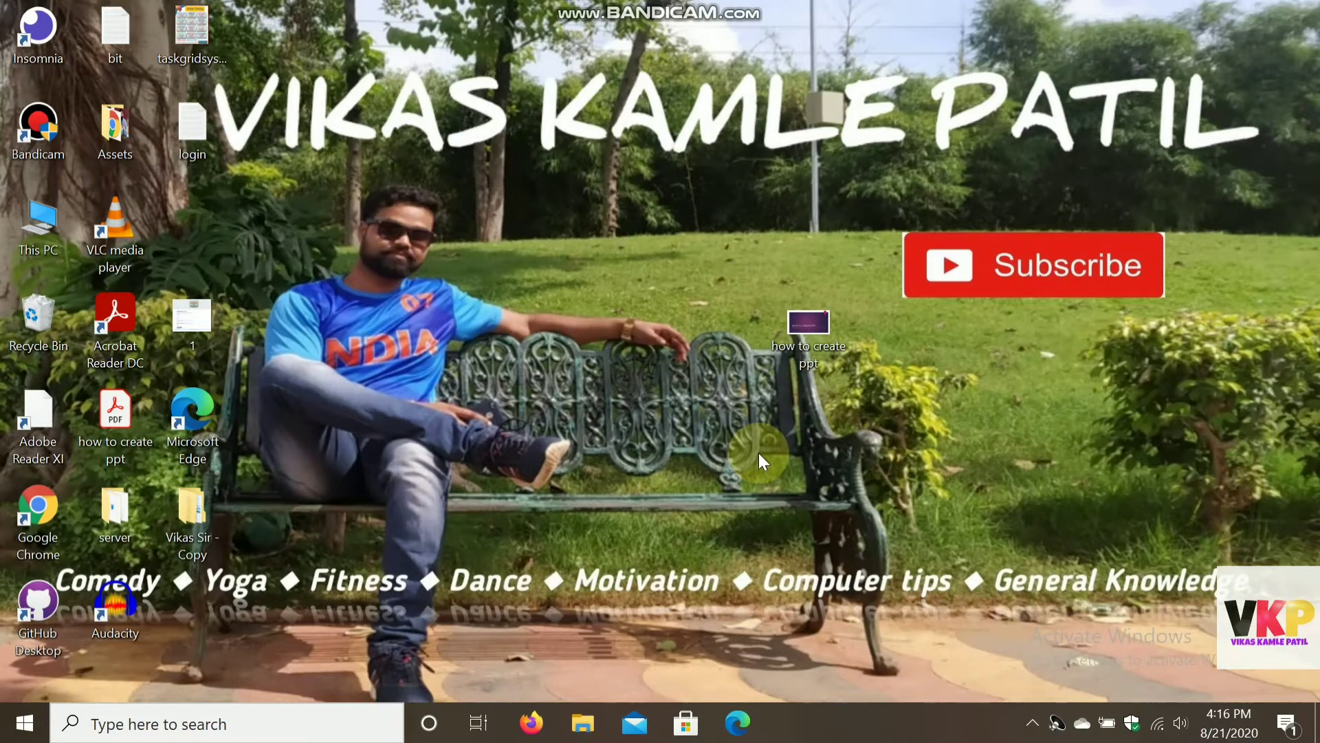
- Search for 'ppt' and open the recent HOW TO CREATE LIST IN HTML presentation in PowerPoint 2013
left_click(216, 722)
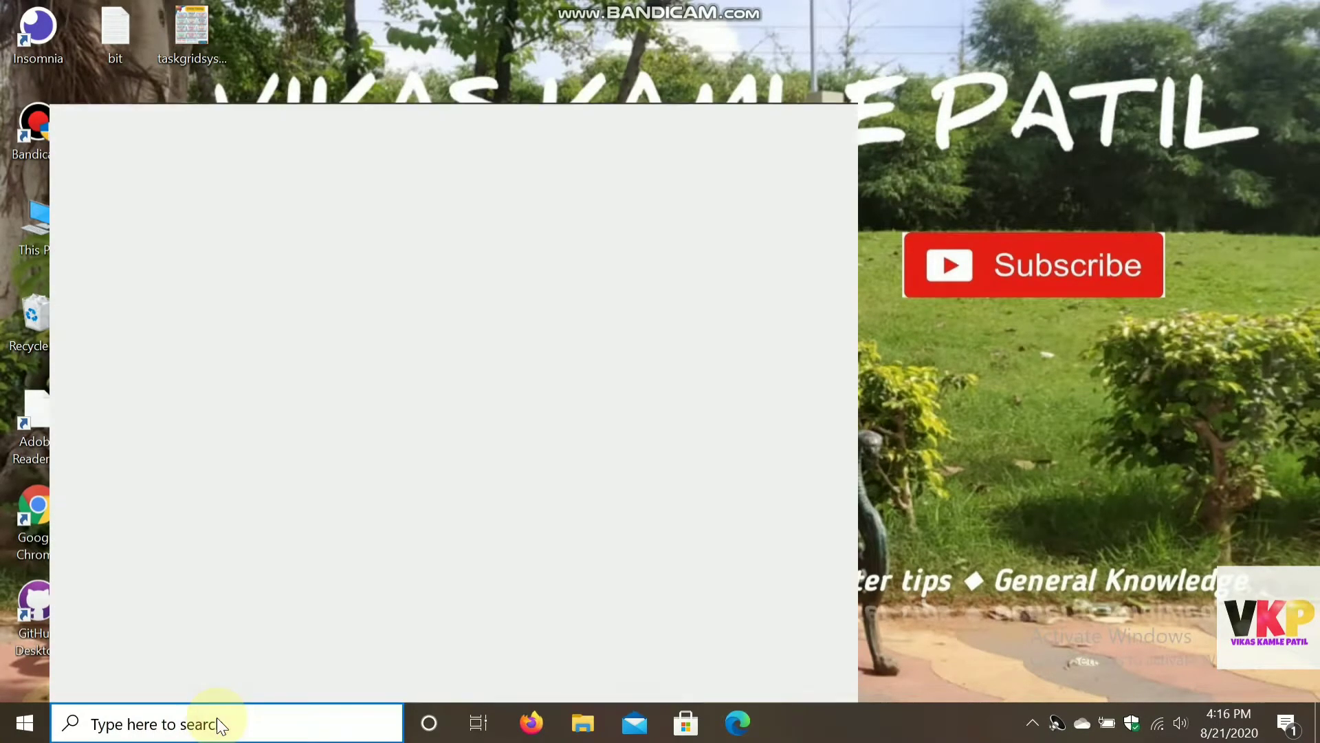
type("ppt")
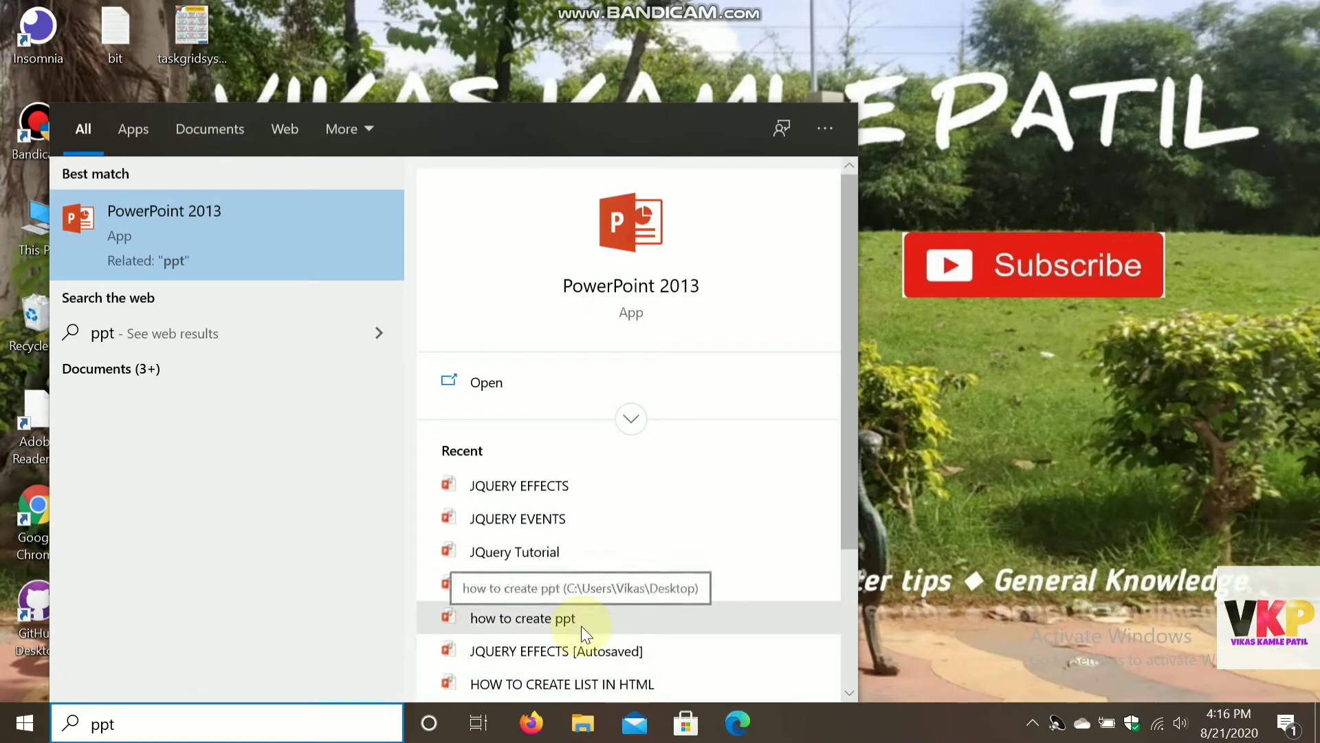
left_click(556, 682)
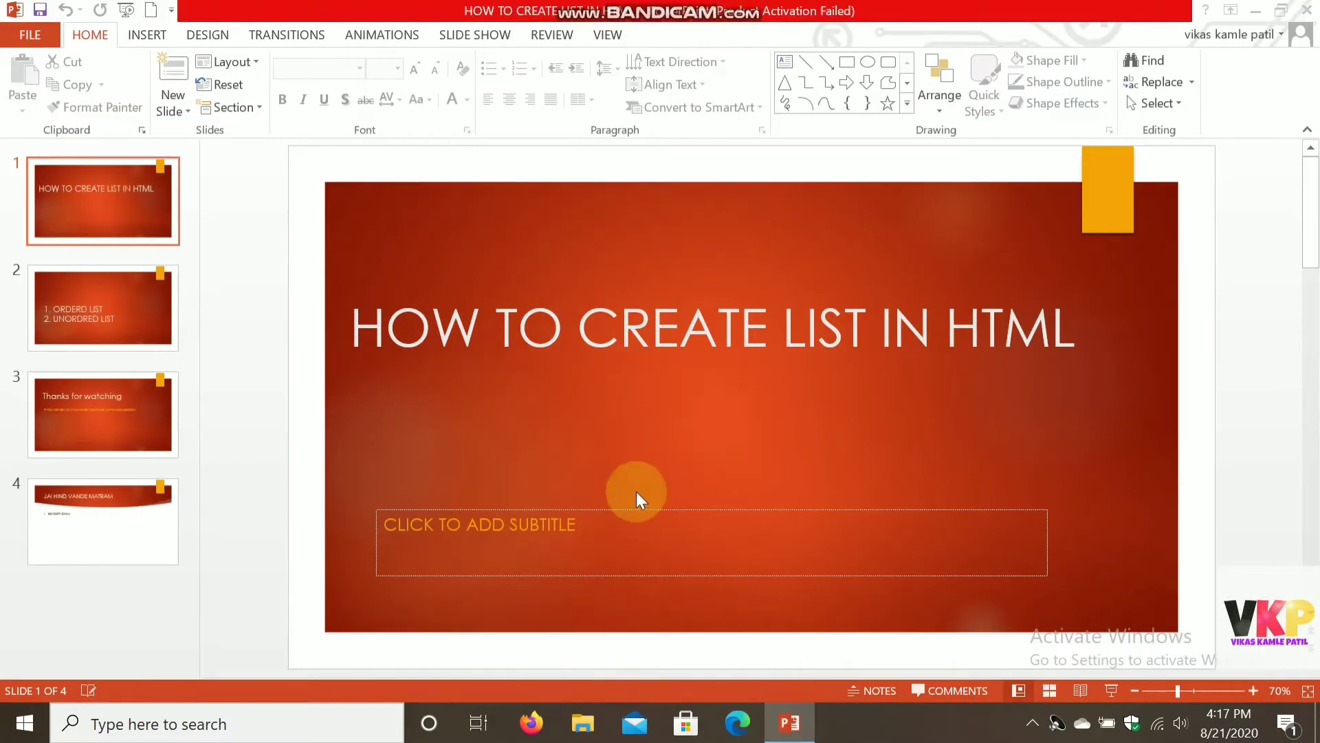
- Close the Office Activation Wizard to reveal the HOW TO CREATE LIST IN HTML title slide
left_click(856, 565)
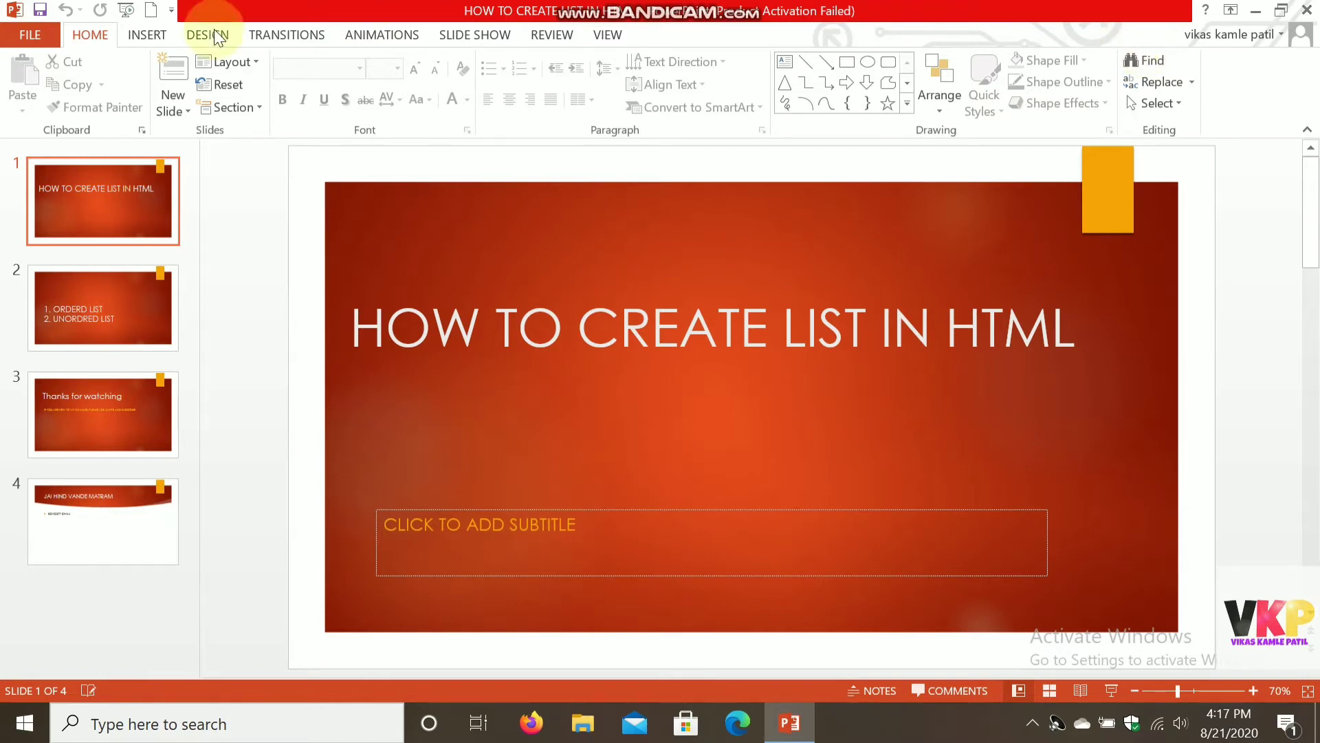
- Publish the presentation as PDF 'HOW TO CREATE LIST IN HTML' in the ajax folder, optimized for minimum size
left_click(28, 33)
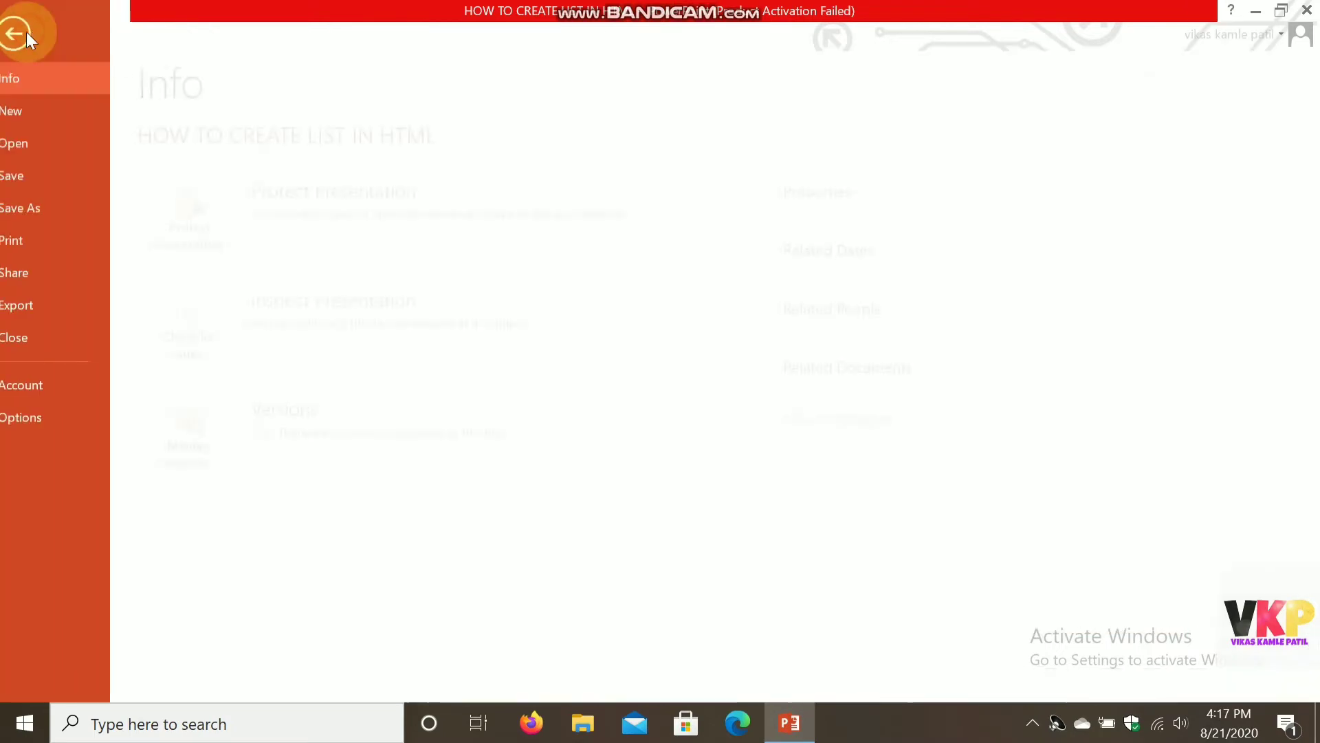
left_click(78, 306)
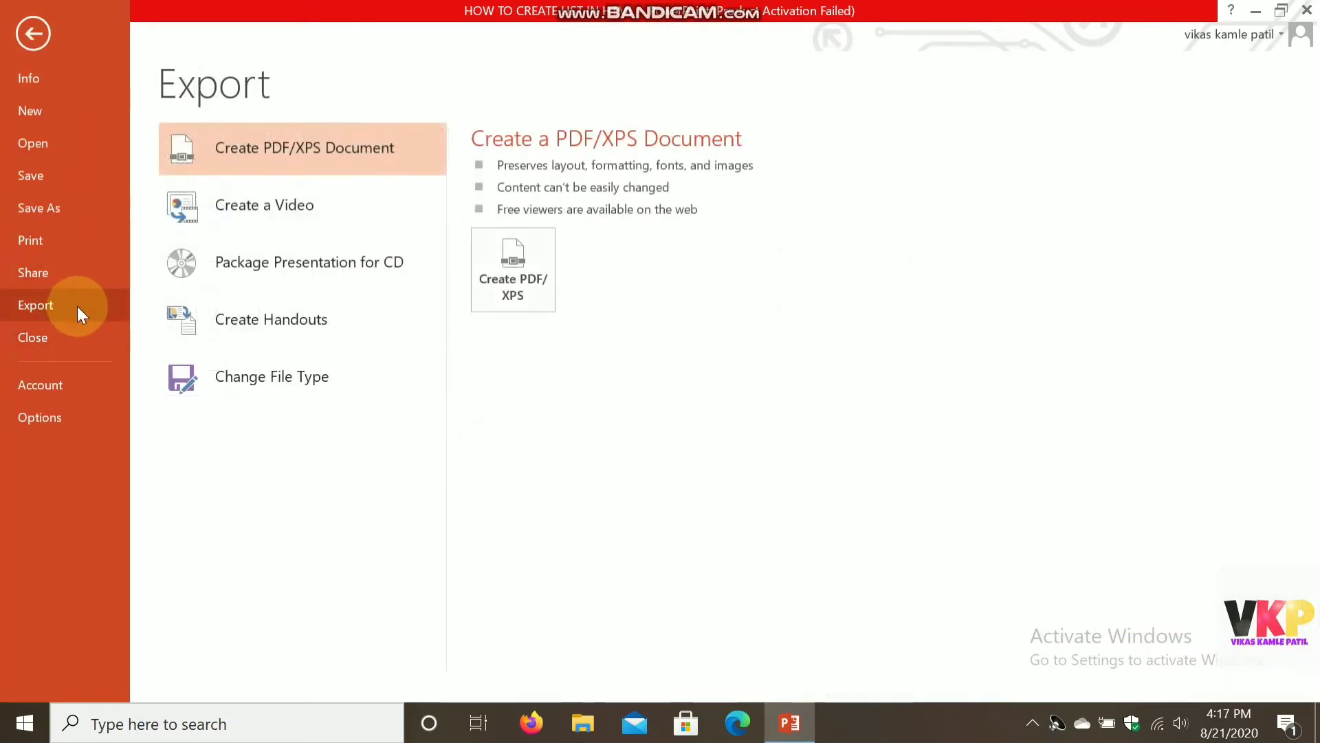
left_click(262, 147)
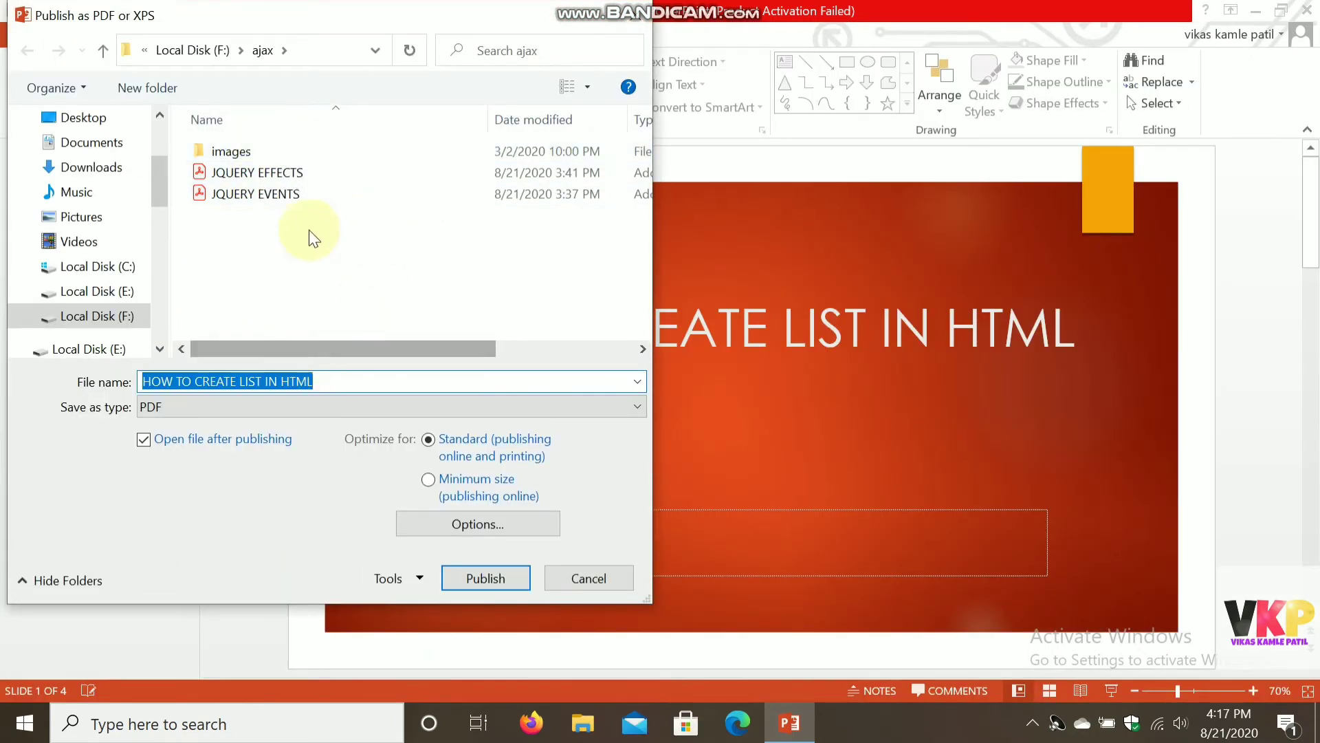
left_click(329, 384)
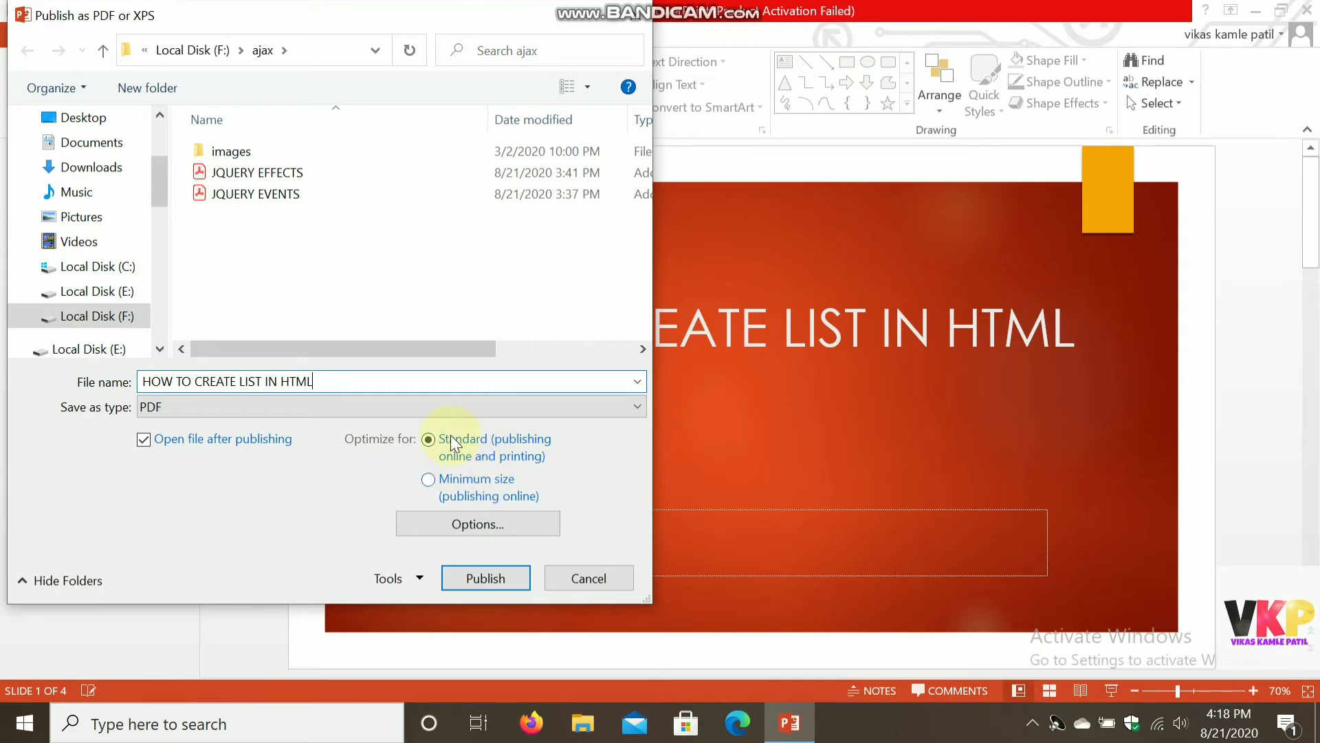
left_click(430, 479)
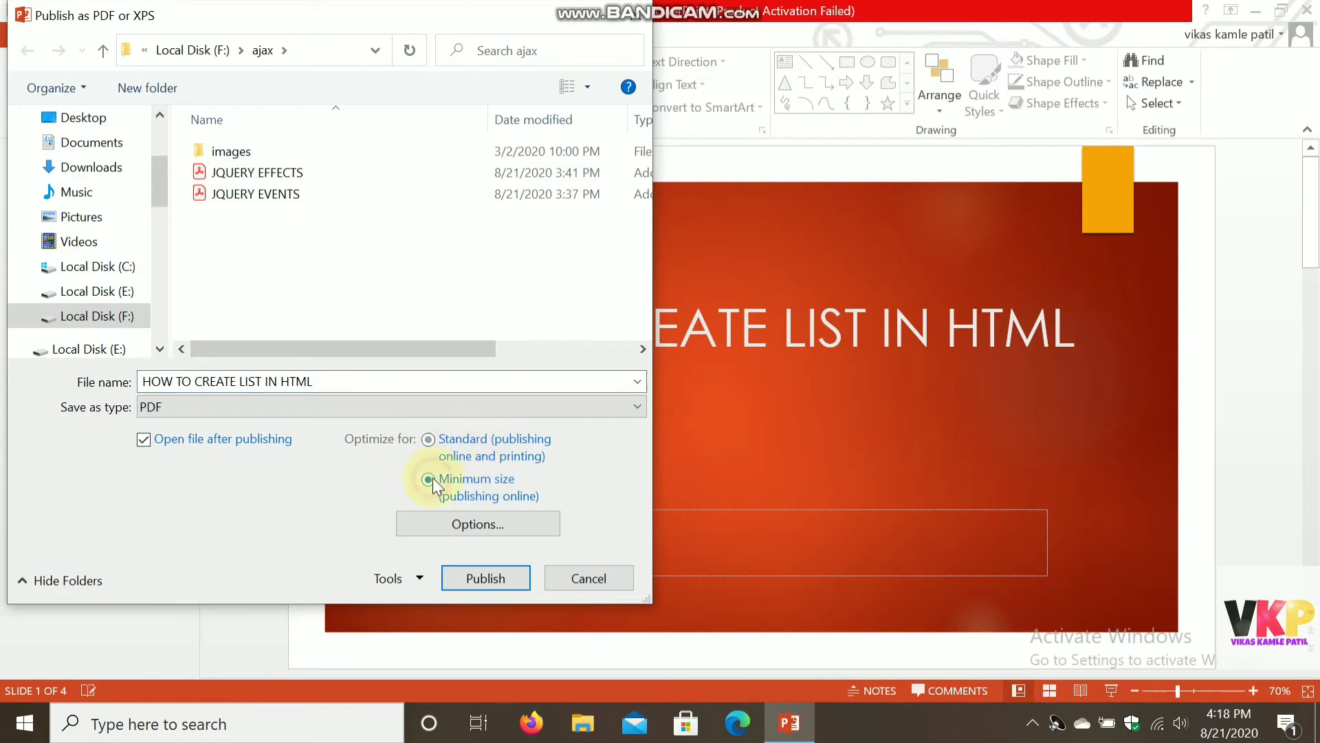
left_click(508, 578)
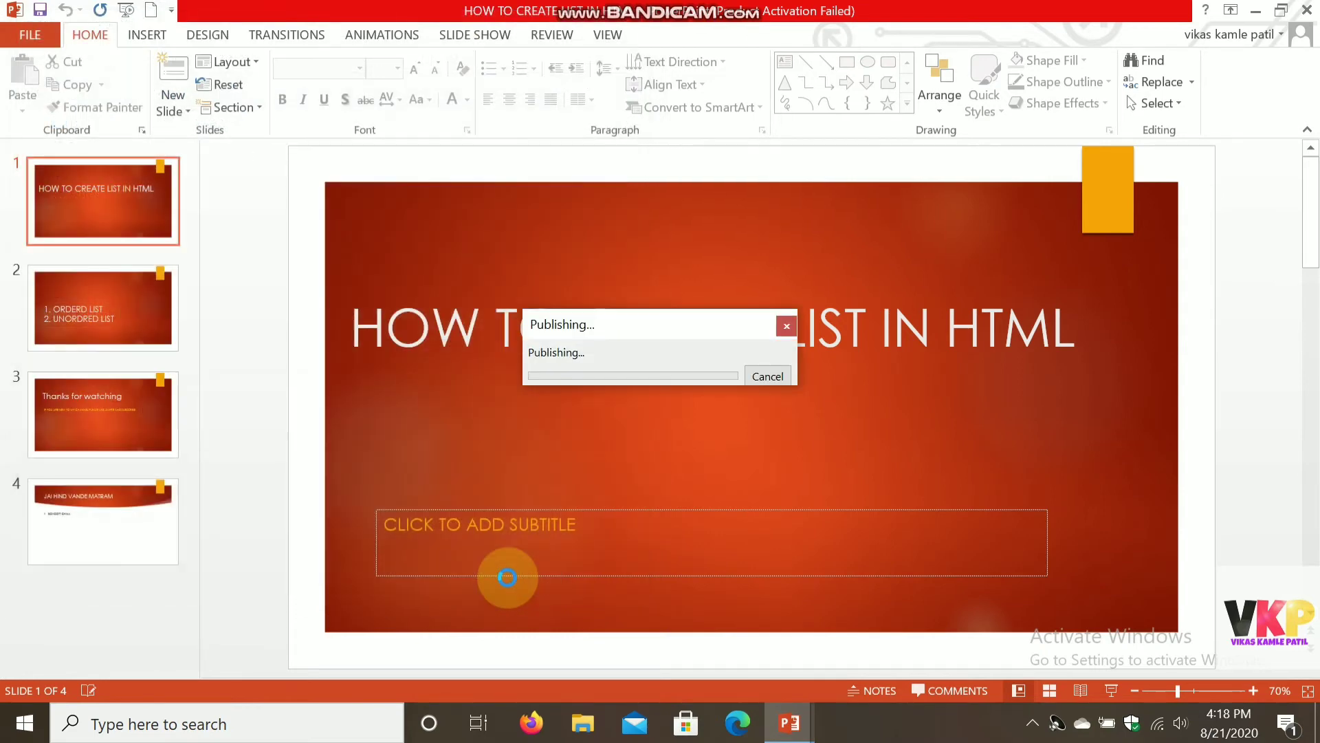